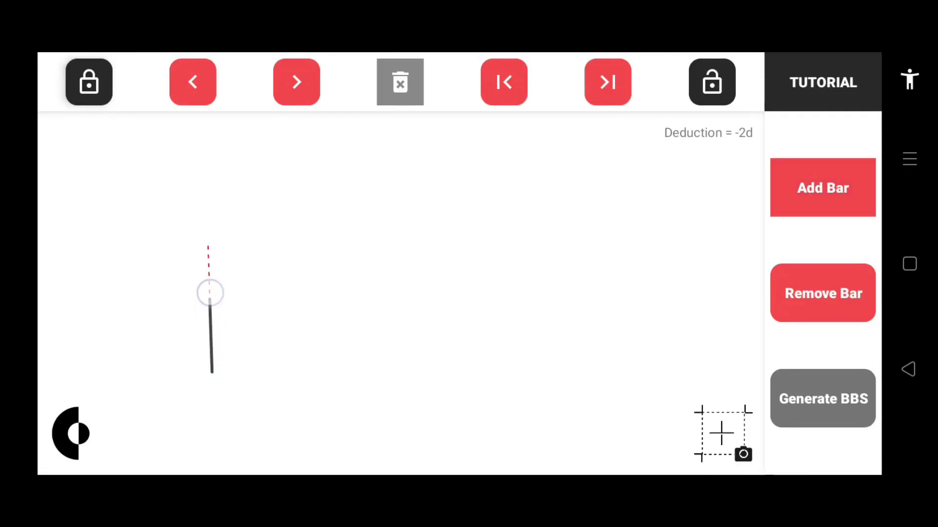
- Draw a three-leg upside-down U bar with two 90° bends
drag(210, 293, 178, 220)
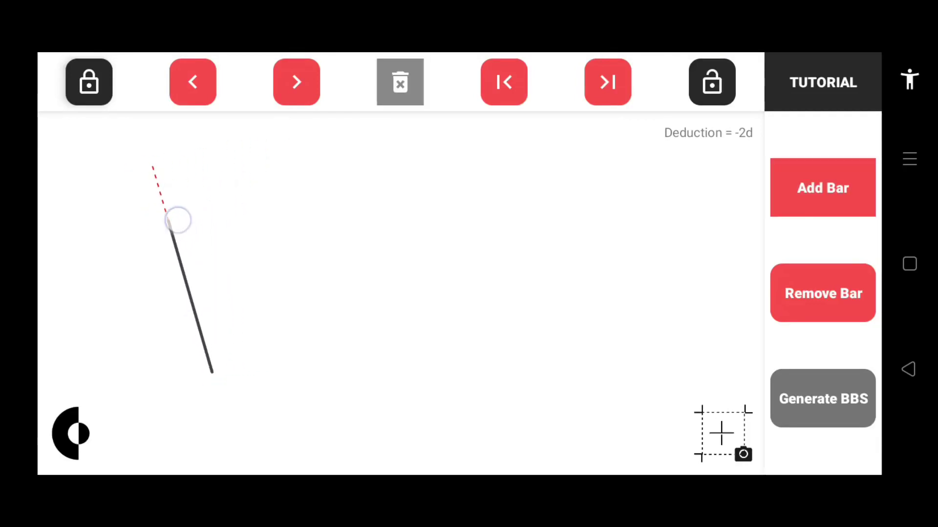
mouse_move(178, 220)
mouse_down()
mouse_move(251, 198)
mouse_move(308, 206)
mouse_move(174, 236)
mouse_move(304, 212)
mouse_move(262, 203)
mouse_move(166, 224)
mouse_move(223, 205)
mouse_move(526, 322)
mouse_move(576, 210)
mouse_move(571, 223)
mouse_up()
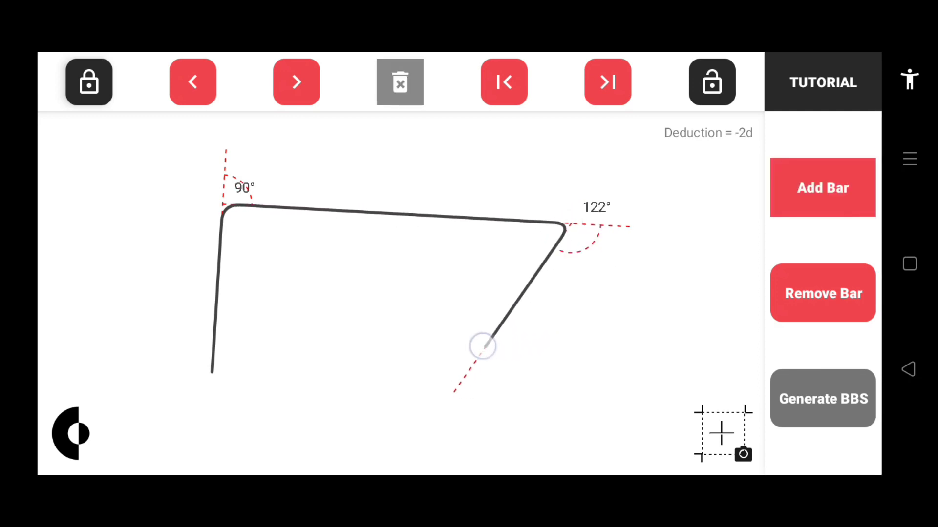
mouse_move(483, 347)
mouse_down()
mouse_move(538, 345)
mouse_move(655, 308)
mouse_move(496, 356)
mouse_move(564, 346)
mouse_up()
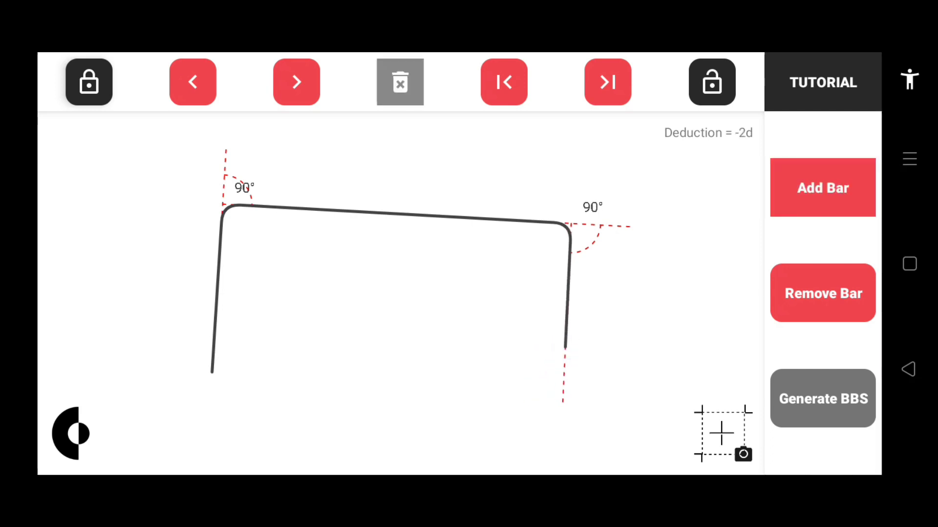
- Start adding the drawn bar and set each of its three leg lengths to 2
click(240, 302)
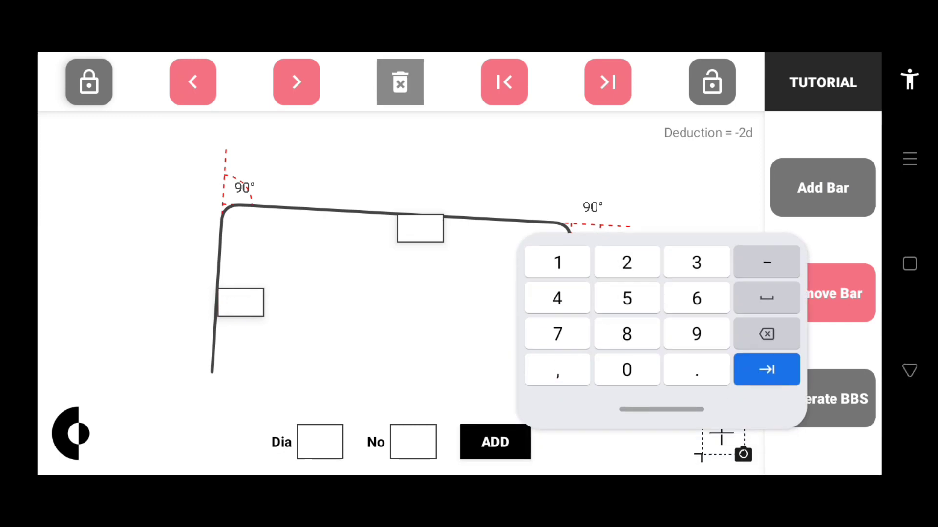
click(626, 263)
click(767, 370)
click(626, 263)
click(766, 370)
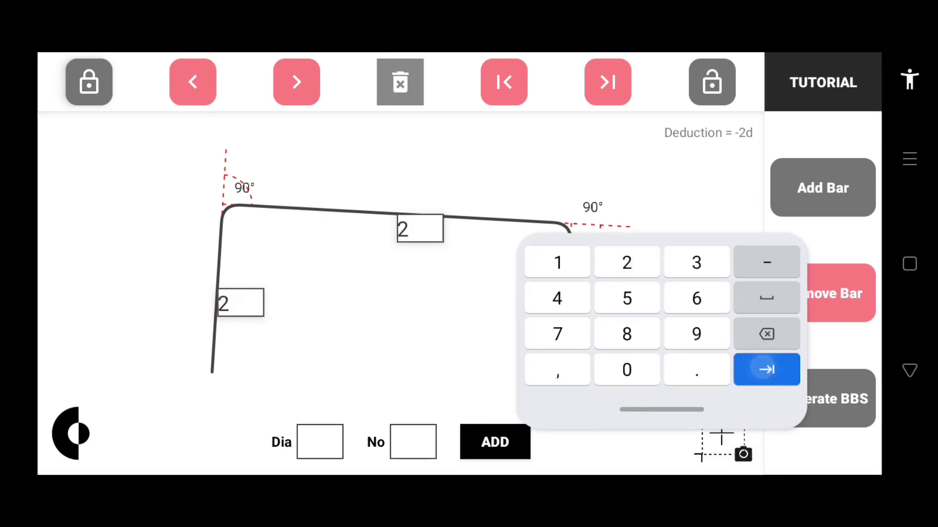
click(626, 262)
click(767, 370)
- Set the bar diameter to 12 and the bar count to 25
click(766, 369)
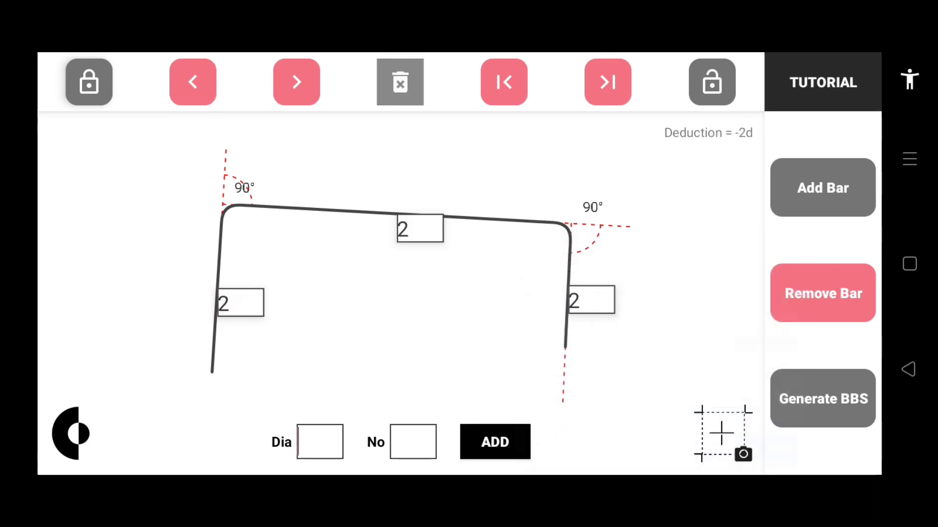
click(320, 442)
click(558, 262)
text(1)
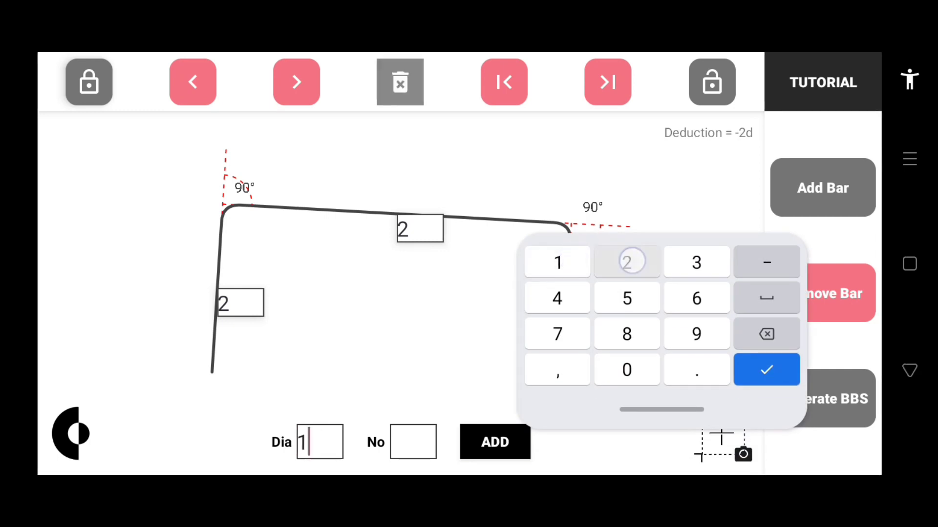
click(627, 263)
click(767, 369)
text(2)
click(413, 441)
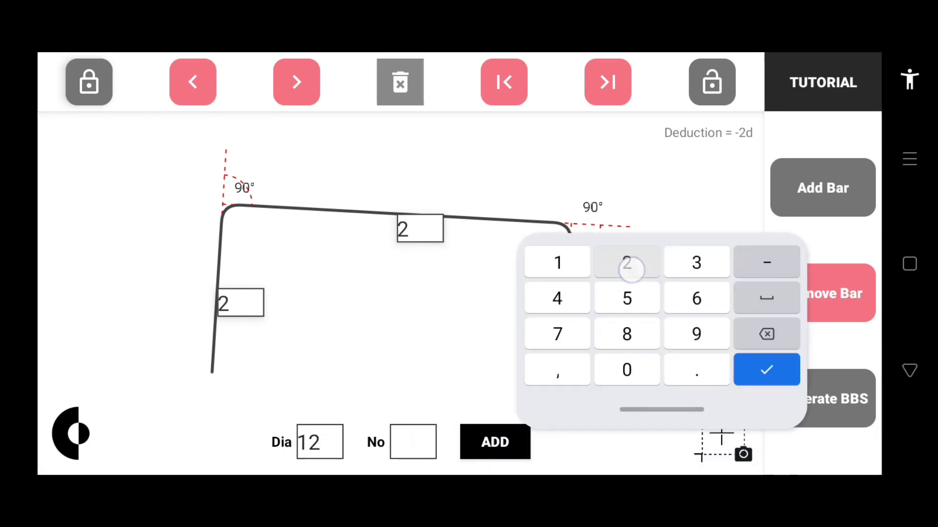
click(626, 262)
click(626, 298)
click(767, 370)
- Add the bar, generate the 356.708 kg schedule, and export it as image and Excel
click(495, 442)
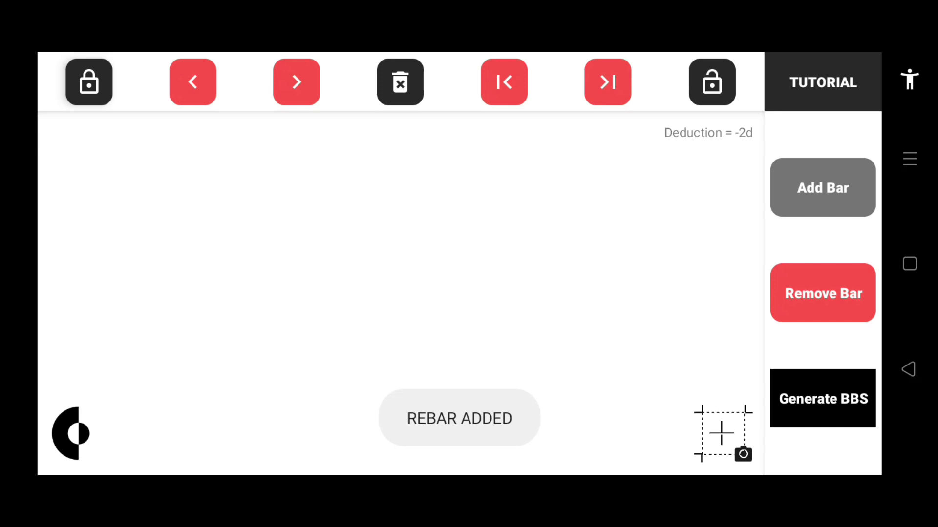
click(831, 402)
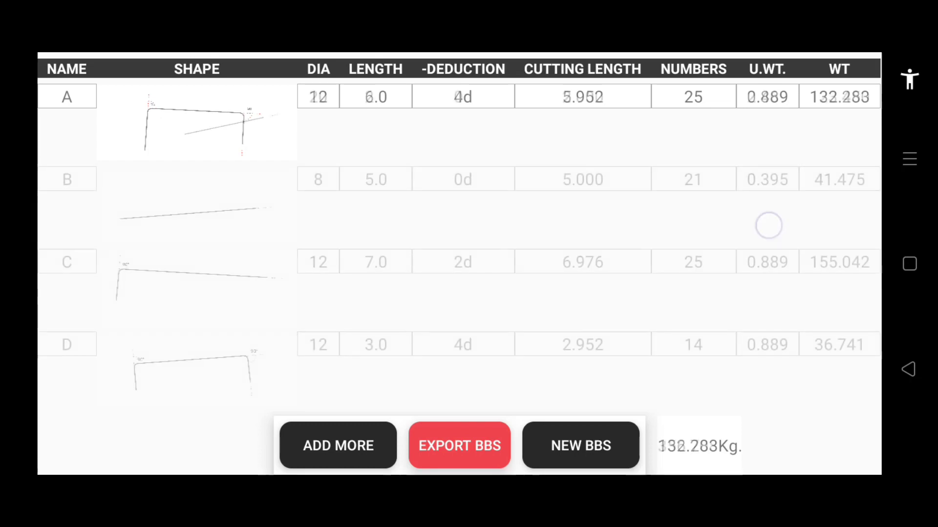
click(459, 445)
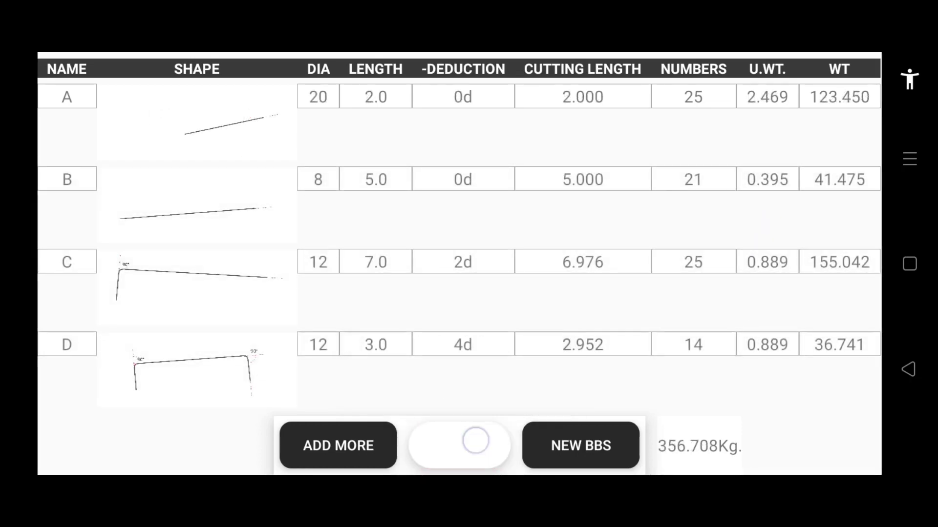
click(460, 328)
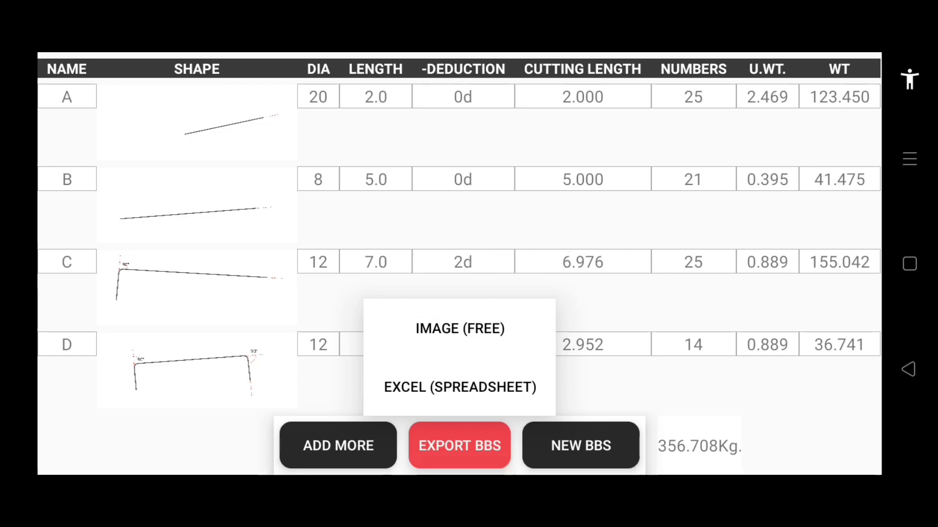
click(460, 386)
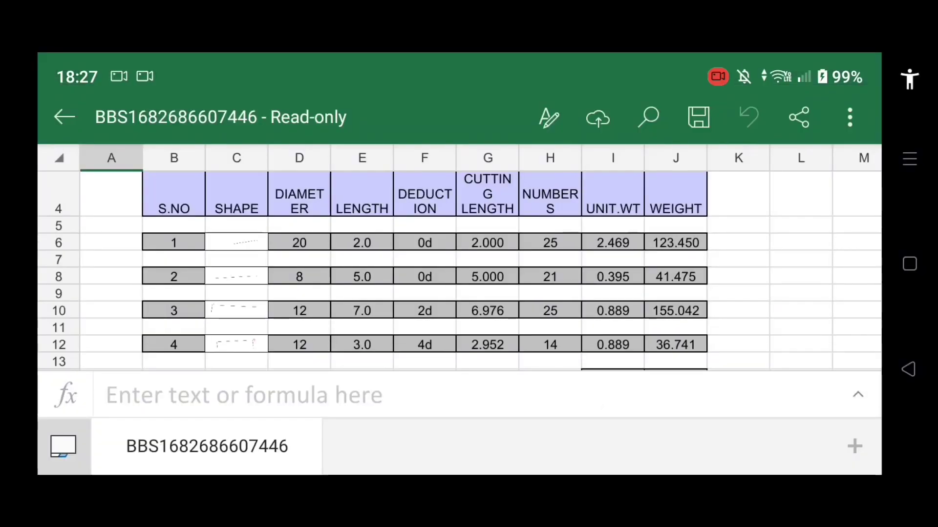
scroll(459, 271, up, 3)
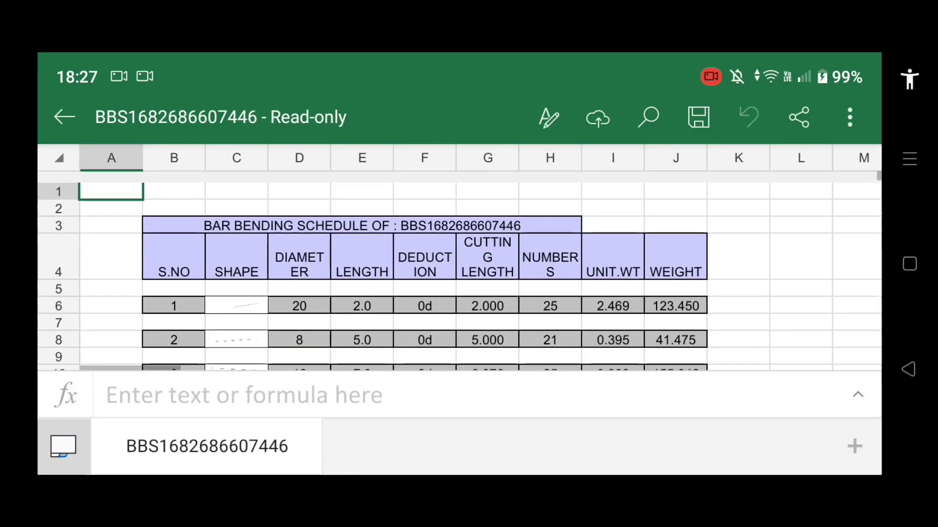
scroll(460, 272, down, 5)
scroll(459, 271, up, 3)
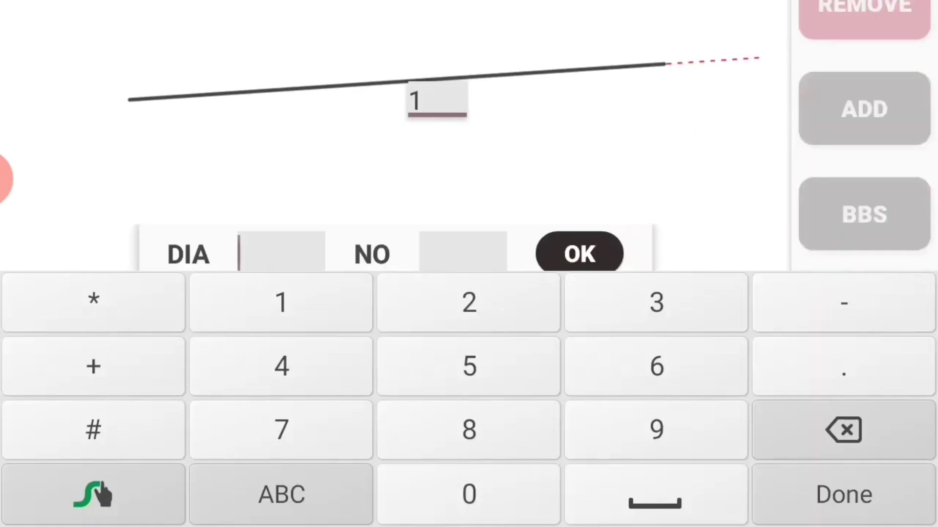
text(11)
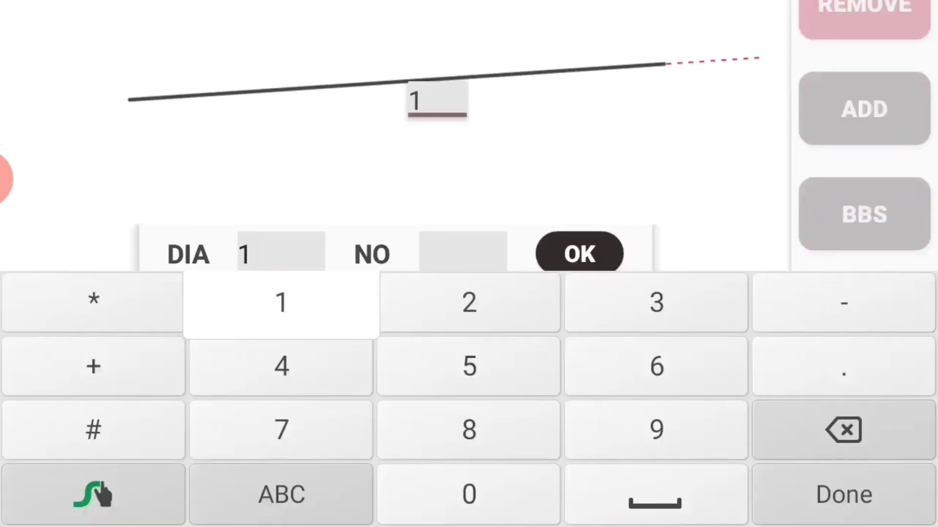
- Add the straight bar with diameter 1 and quantity 1, remove the bent bar, and view the schedule
key(Return)
click(579, 499)
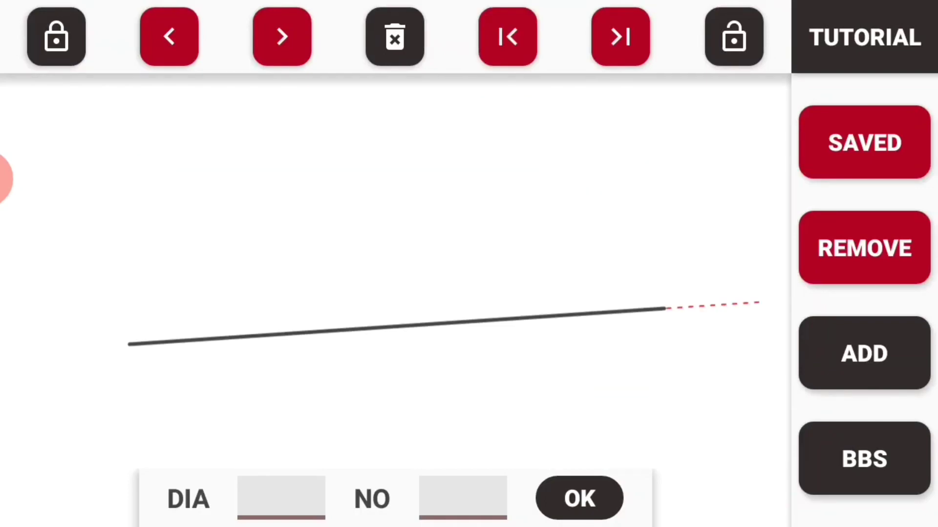
click(507, 36)
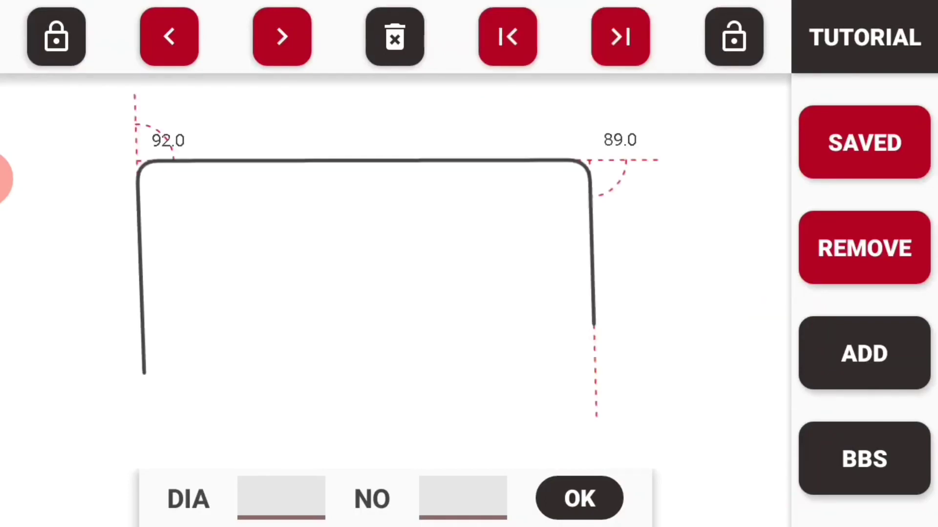
click(865, 248)
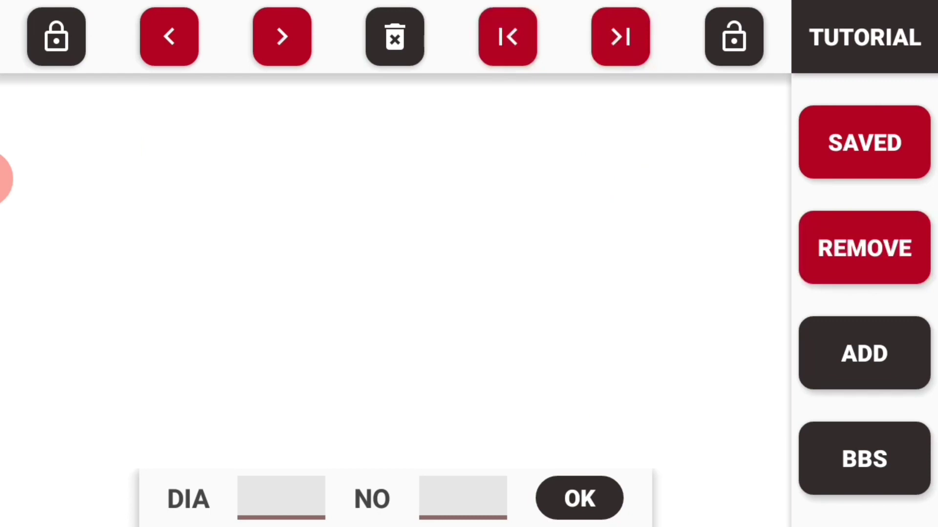
click(864, 459)
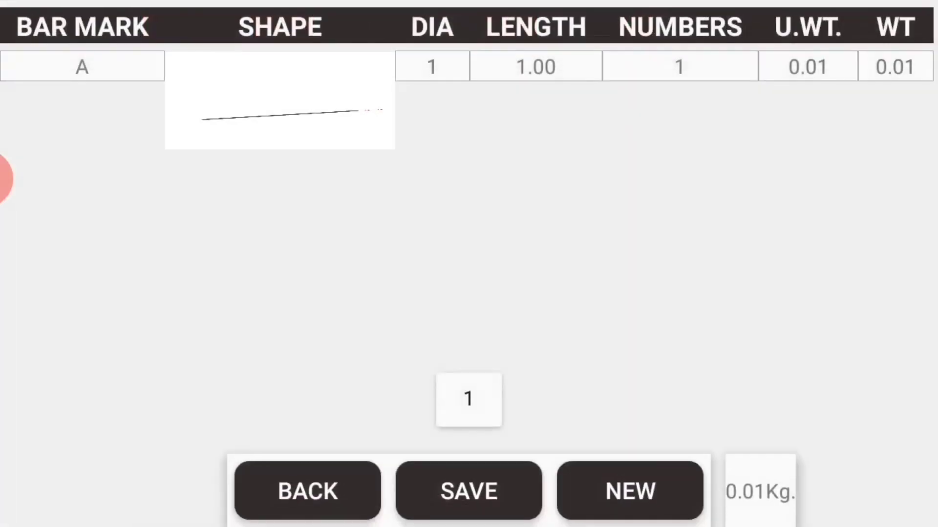